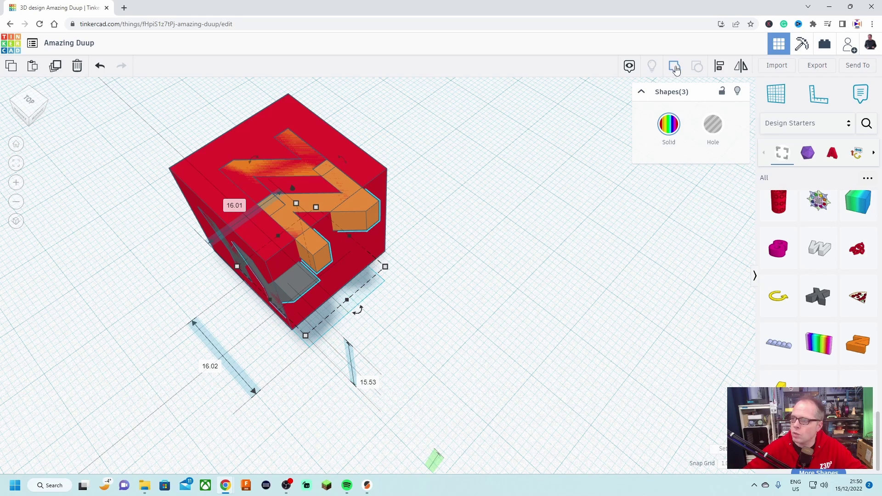
Move the copied X, Y and Z letters out of the red cube to the space beside it and group them
left_click_drag(371, 210, 601, 268)
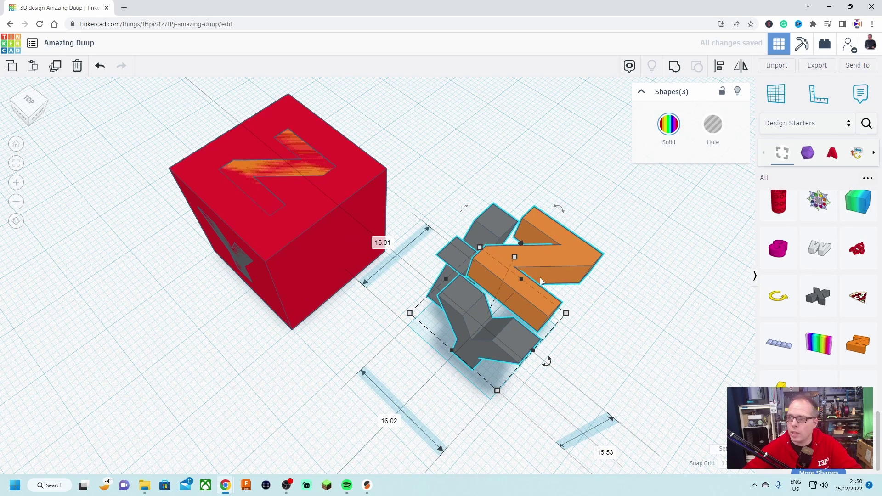
left_click(676, 69)
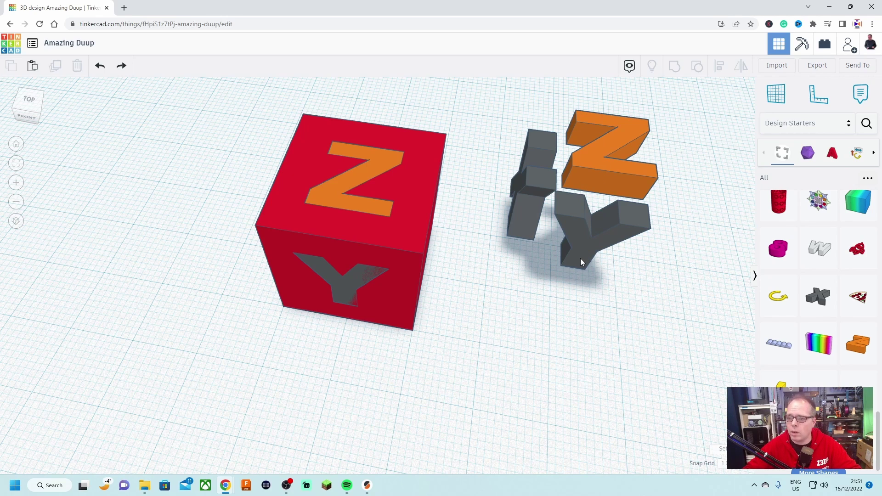
left_click_drag(581, 258, 535, 326)
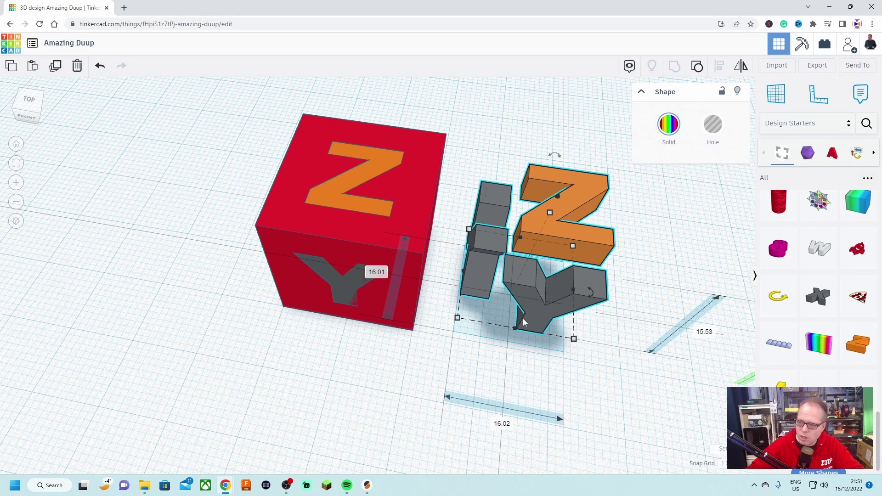
right_click_drag(532, 316, 489, 335)
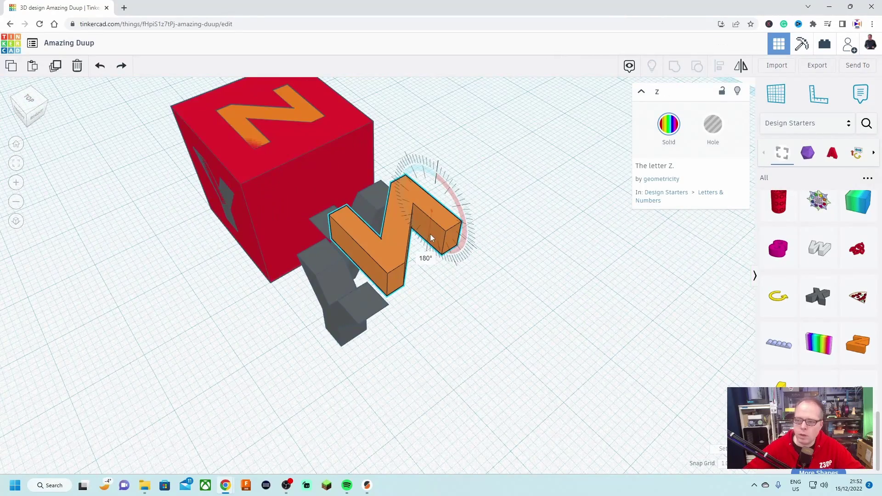
Flip the copied Z by 180° and drop it onto the workplane beneath the copied X and Y
left_click_drag(431, 238, 431, 237)
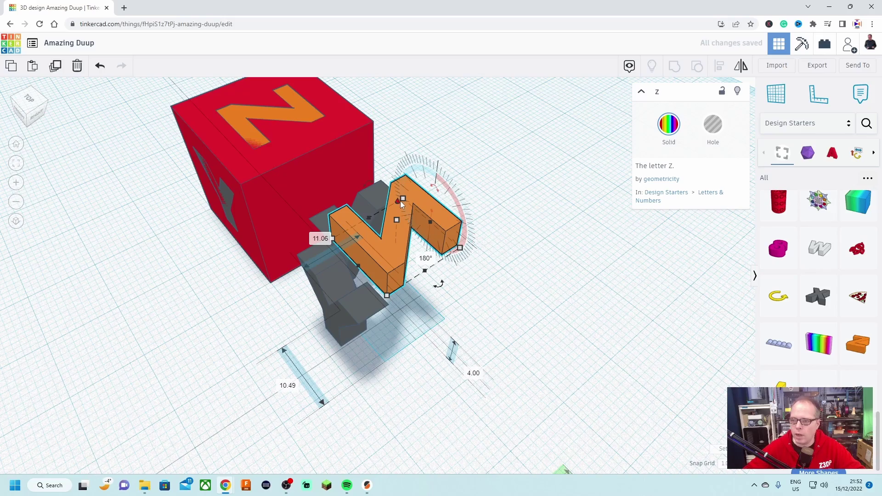
right_click_drag(496, 255, 526, 242)
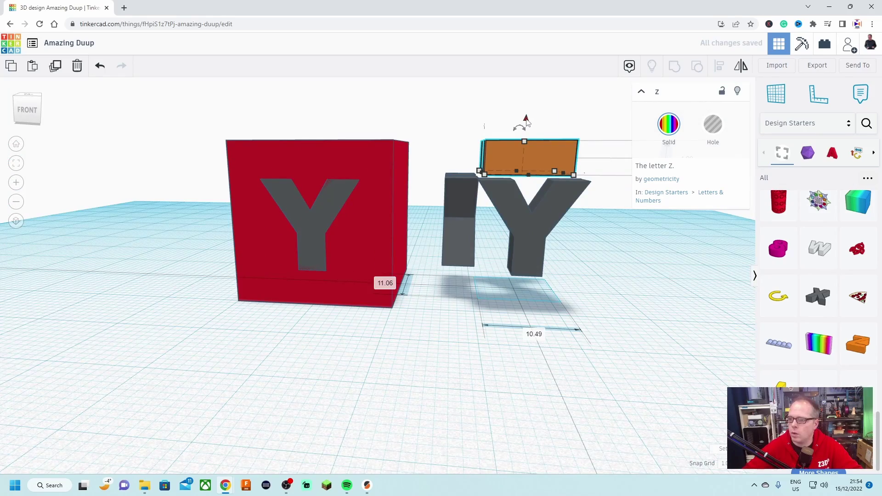
scroll(539, 120, "up", 2)
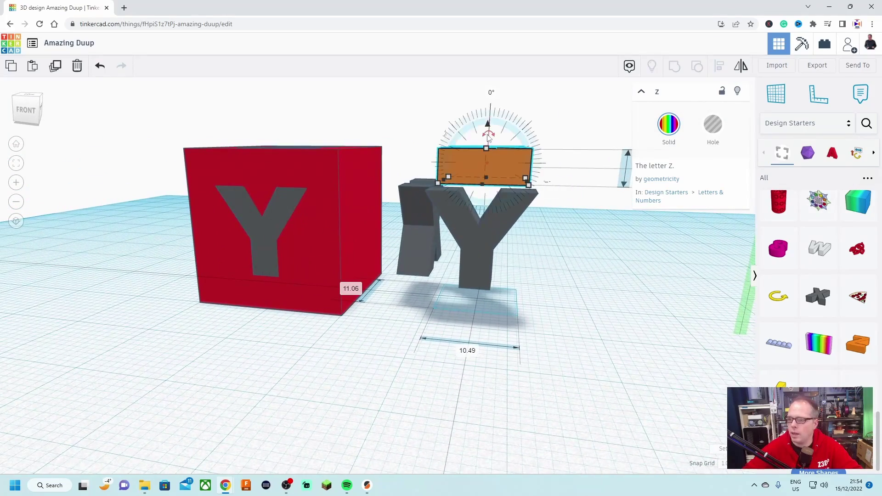
key("d")
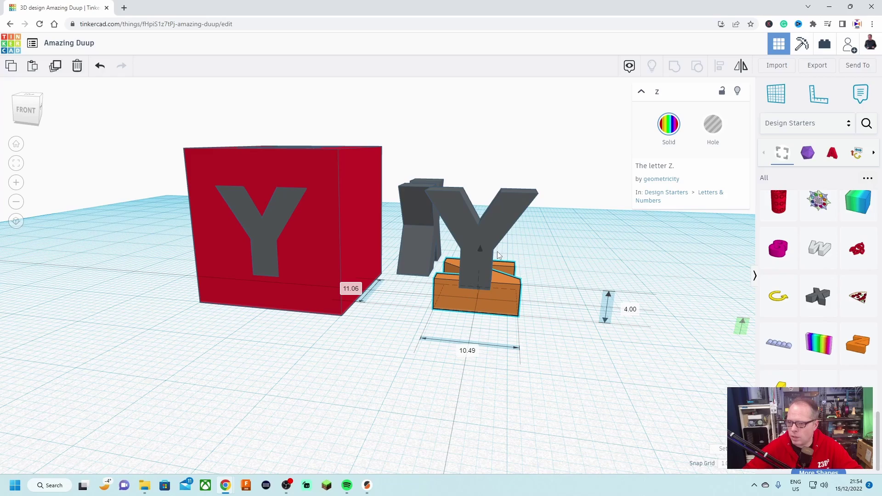
right_click_drag(498, 255, 564, 271)
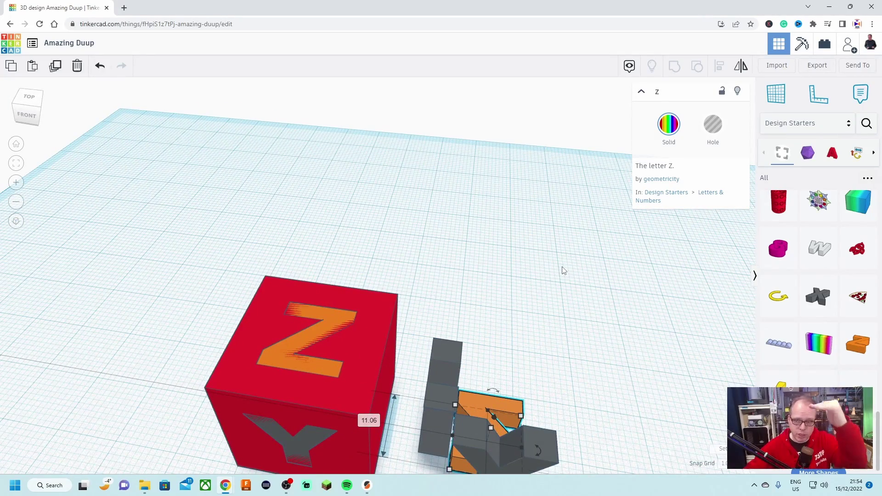
right_click_drag(561, 270, 503, 401)
Group the three copied letters and rotate the group 180° around the vertical axis
left_click_drag(561, 425, 554, 422)
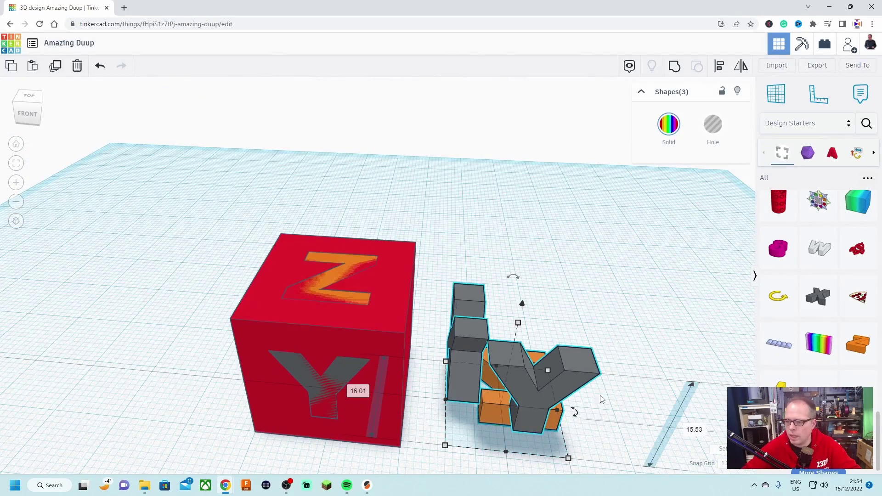
left_click(674, 67)
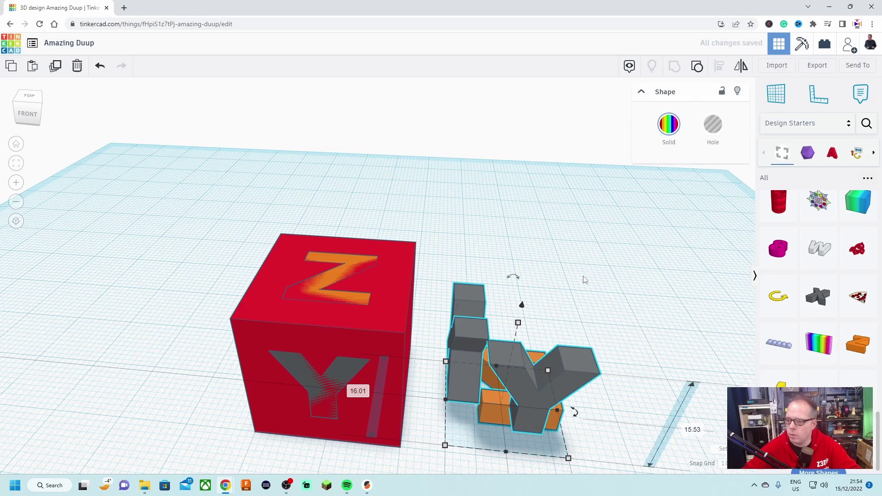
right_click_drag(584, 280, 486, 288)
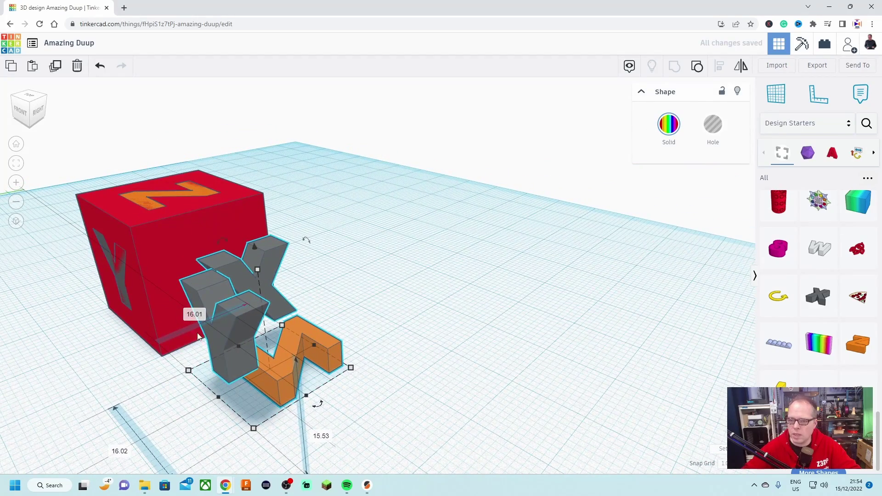
left_click_drag(319, 407, 249, 353)
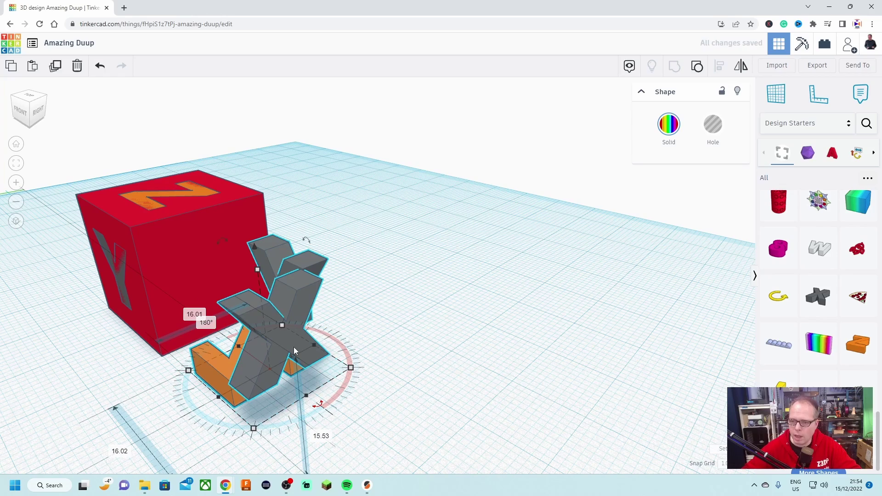
Move the rotated letter group into the red cube and align it flush with the cube's outer faces
right_click_drag(400, 325, 288, 335)
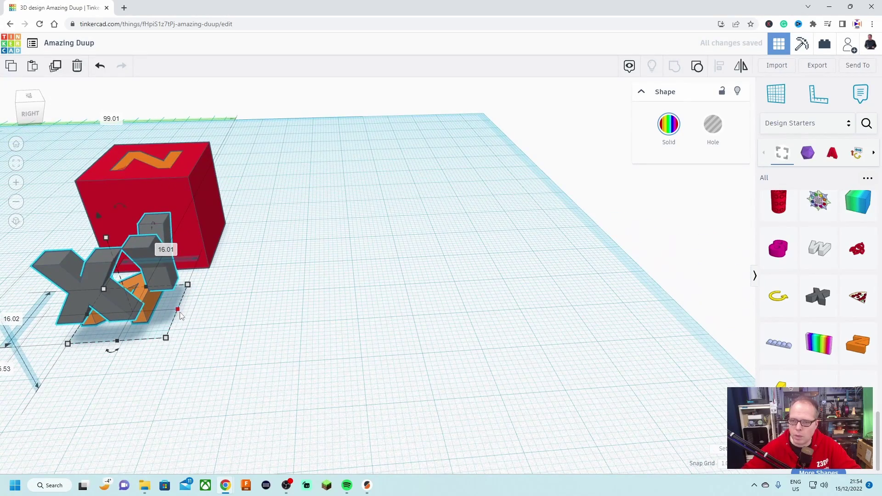
right_click_drag(206, 304, 364, 237)
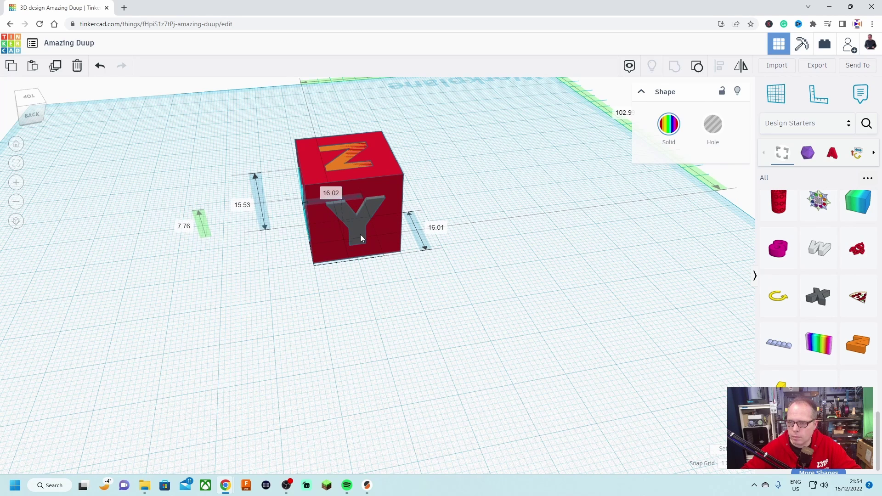
key("Up")
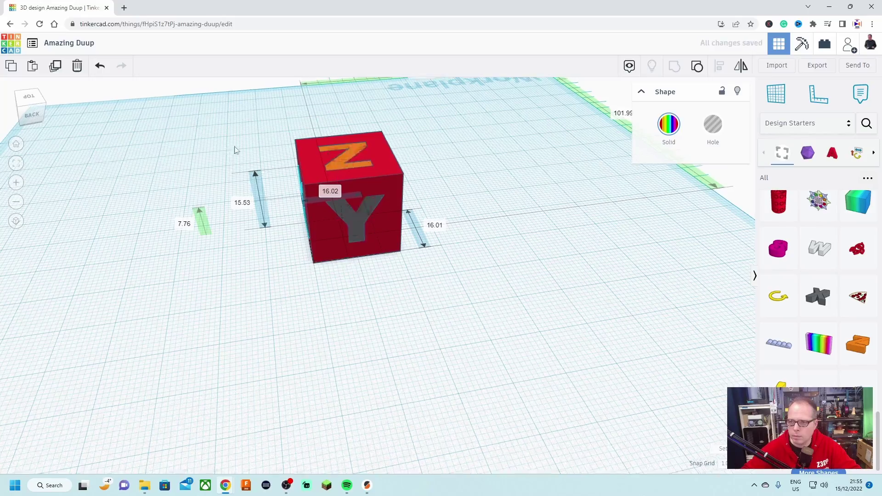
right_click_drag(234, 147, 491, 205)
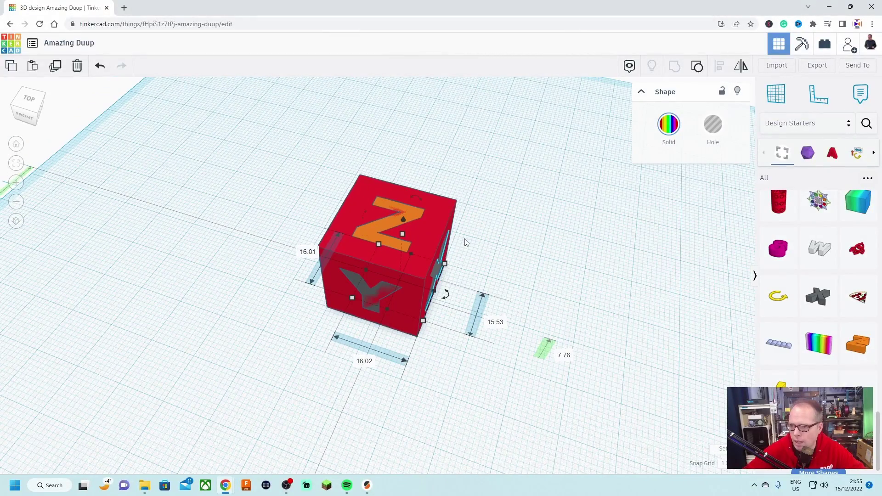
left_click(440, 214, "shift")
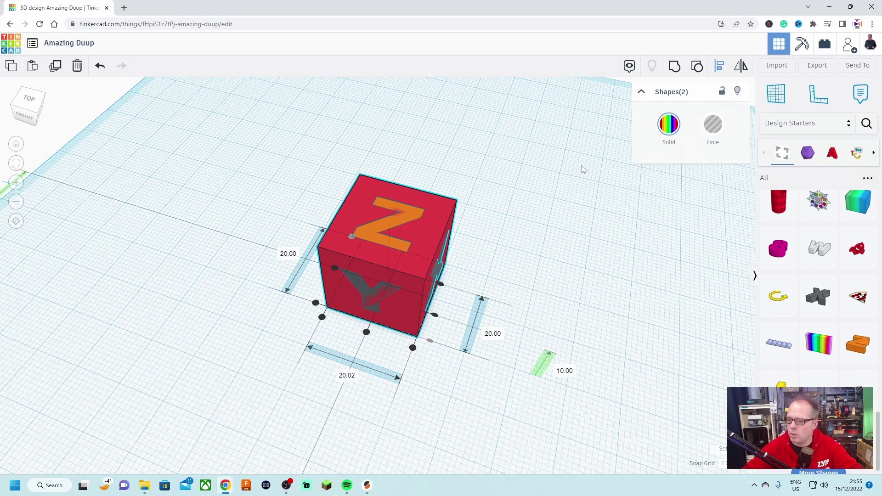
left_click_drag(412, 348, 413, 349)
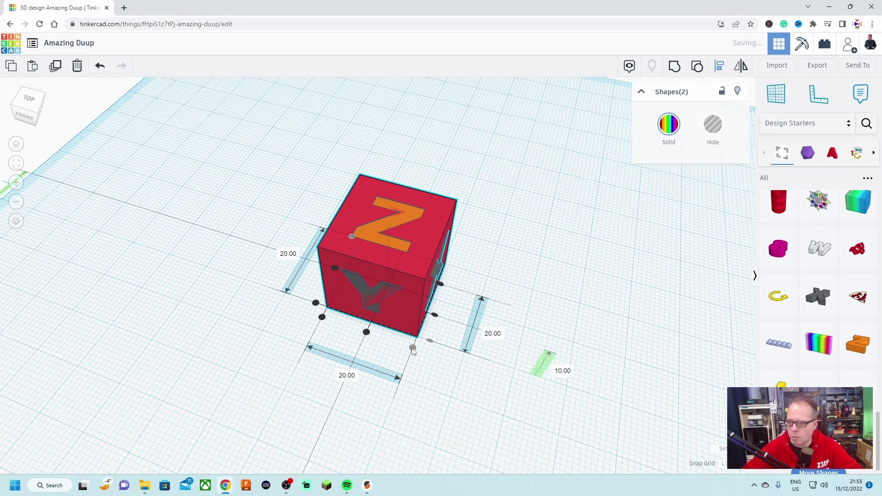
Combine the letter group inside the cube with the three remaining single letters into one group
right_click_drag(271, 351, 431, 311)
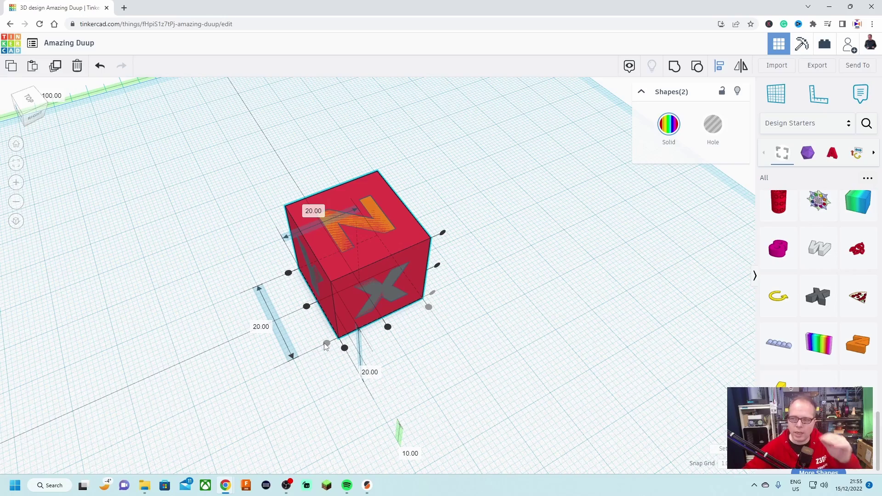
right_click_drag(177, 191, 357, 184)
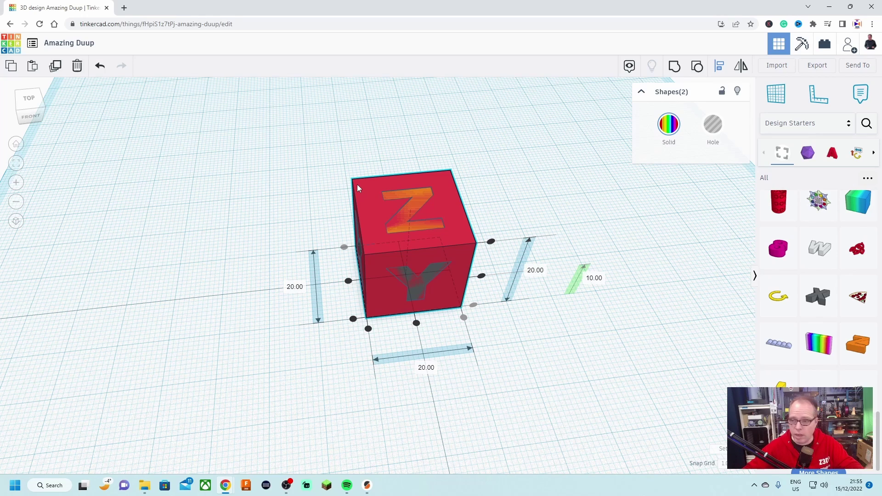
right_click_drag(192, 134, 344, 219)
scroll(386, 269, "up", 2)
left_click(393, 276)
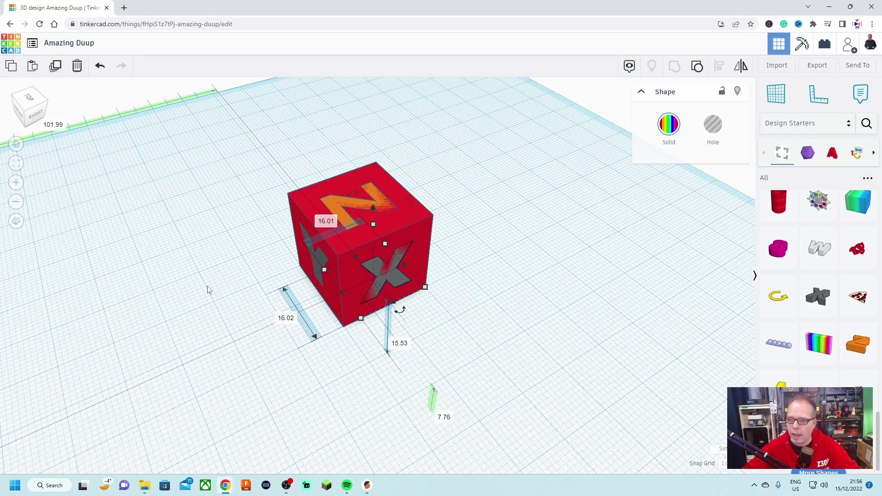
right_click_drag(207, 290, 446, 276)
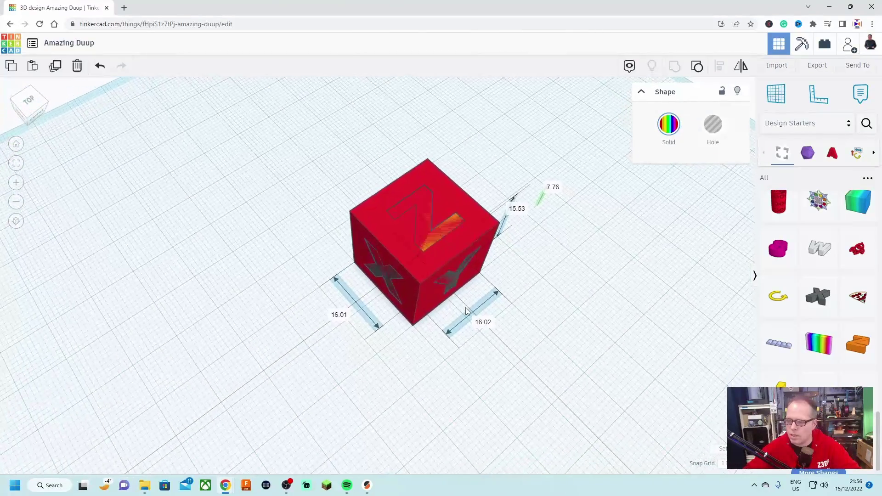
left_click(431, 238)
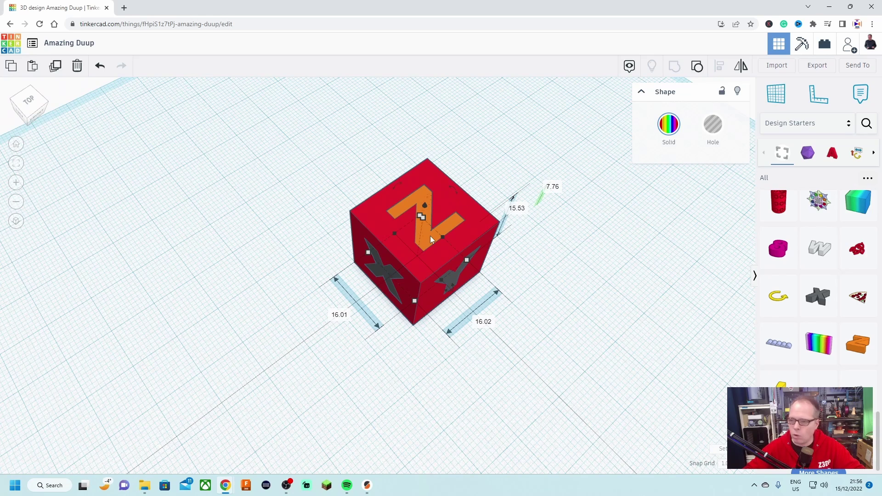
left_click(431, 236, "shift")
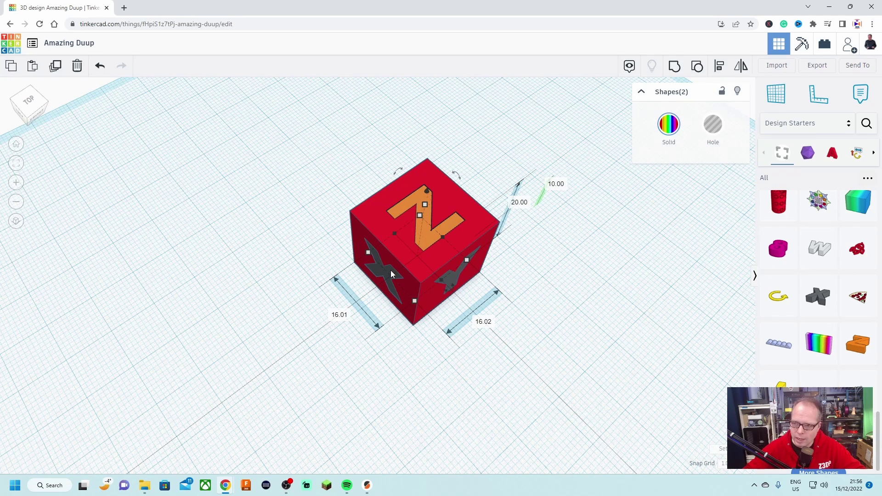
left_click(450, 280, "shift")
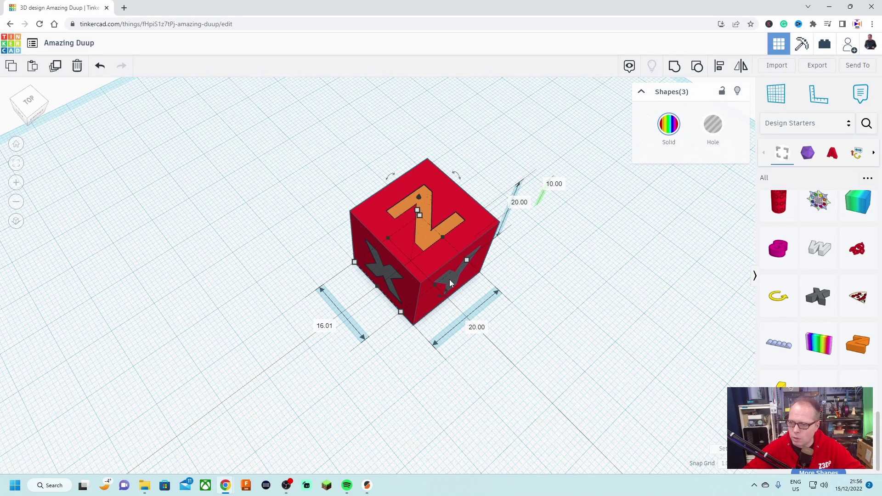
left_click(450, 282, "shift")
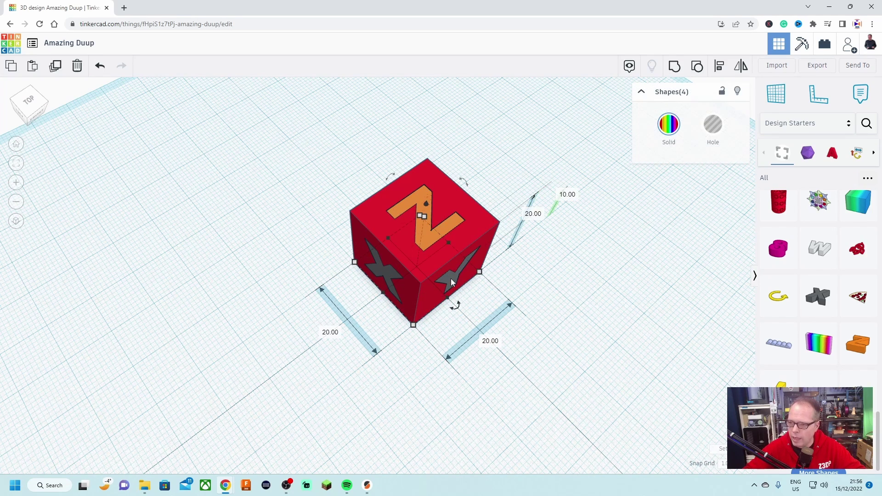
left_click(675, 67)
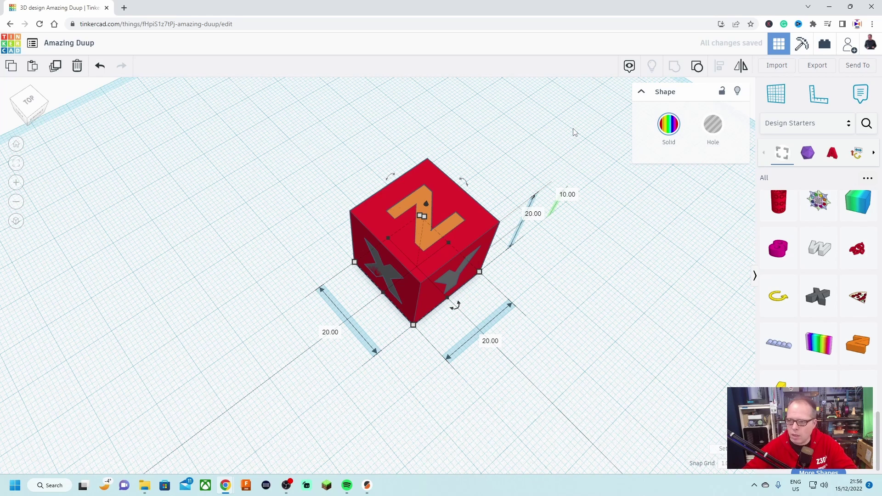
Paste a copy of the combined letter group and place it on the workplane clear of the cube
key("ctrl+v")
left_click_drag(491, 198, 581, 133)
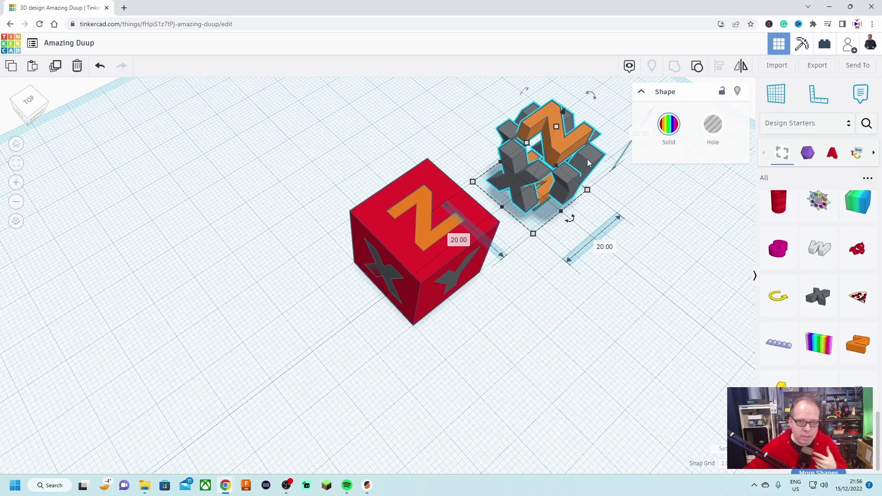
key("Right")
key("Right")
key("Right")
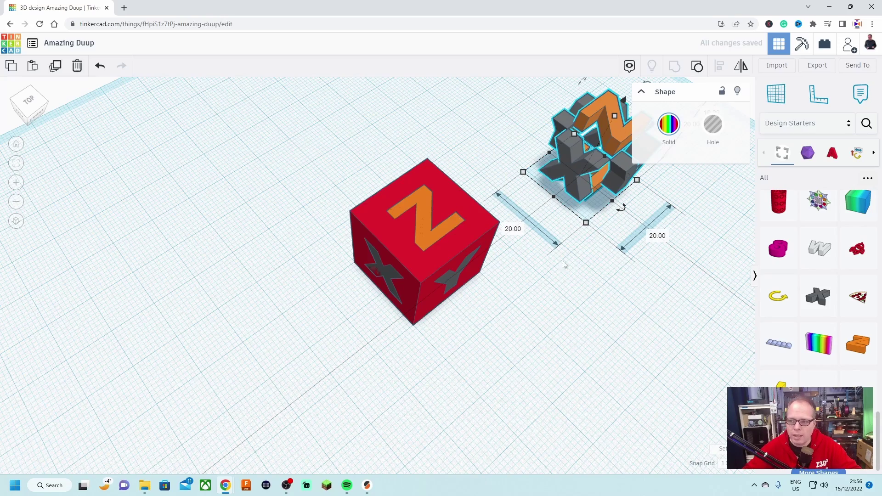
right_click_drag(564, 258, 424, 269)
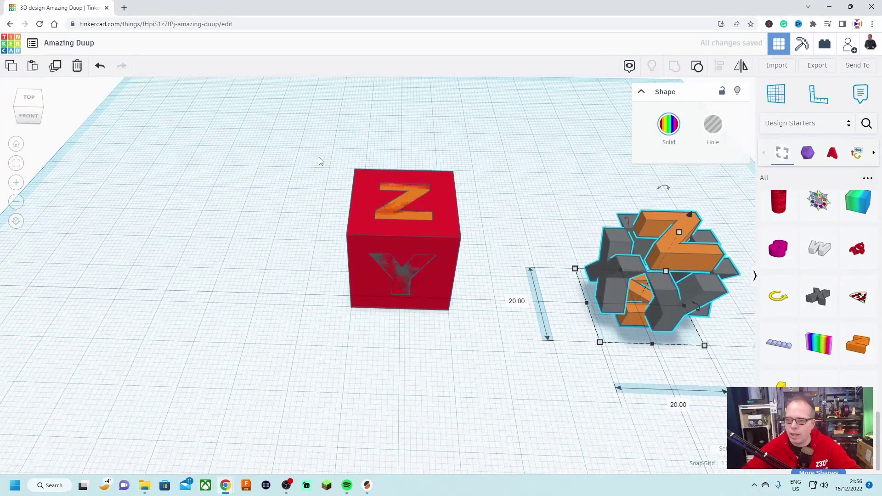
left_click(285, 149)
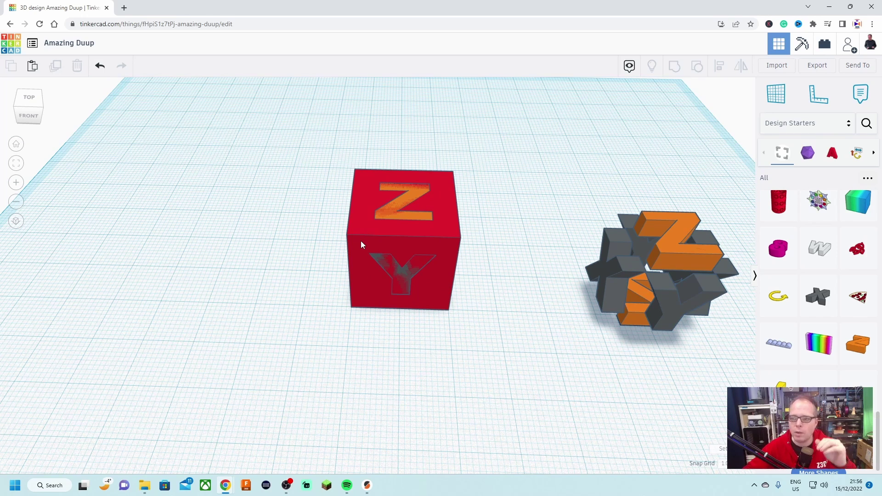
Turn the letter group inside the cube into a hole and group it with the cube to cut the letters out
left_click(392, 211)
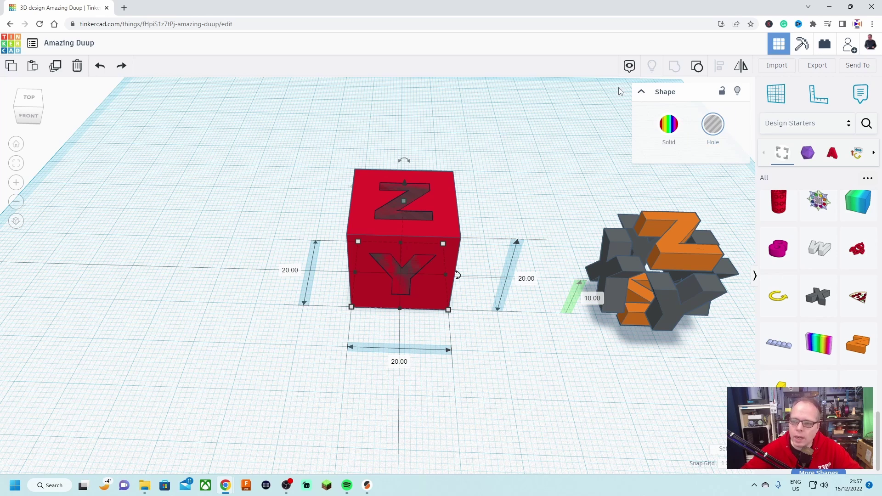
left_click(366, 195, "shift")
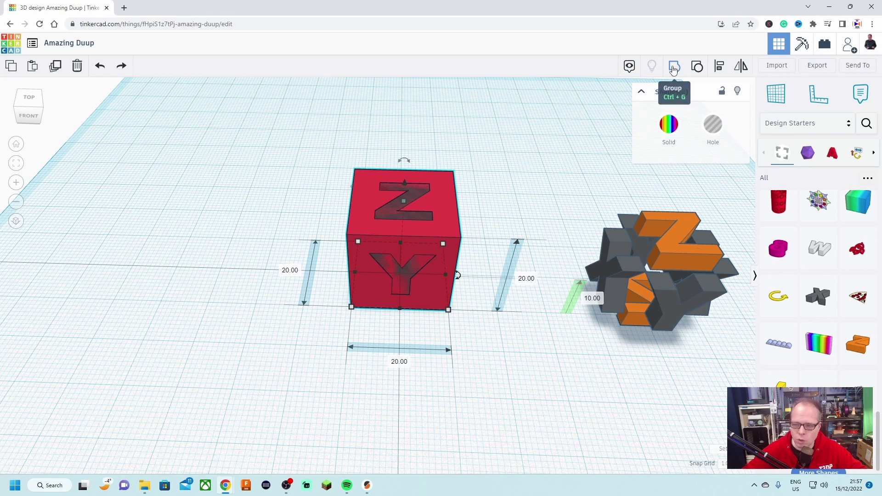
left_click(674, 68)
left_click(516, 205)
right_click_drag(516, 205, 570, 265)
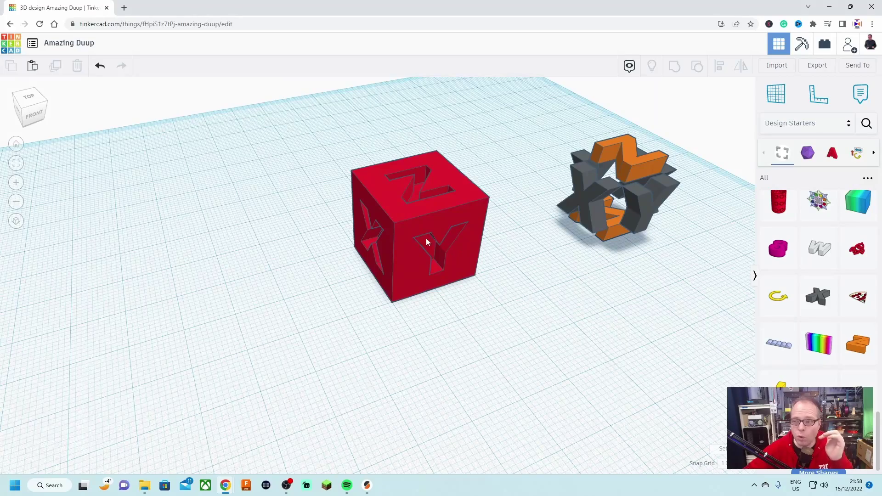
Rename the design as Test Cube
left_click(401, 221)
scroll(401, 220, "down", 4)
scroll(402, 222, "down", 1)
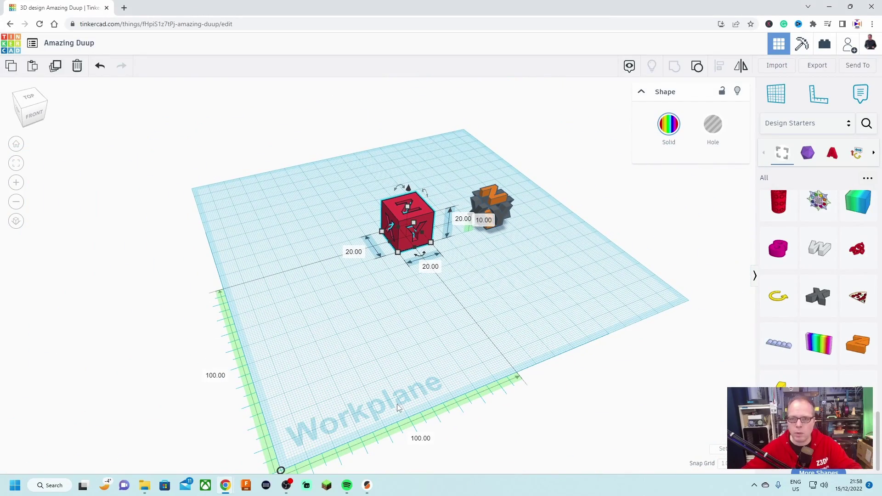
left_click(100, 43)
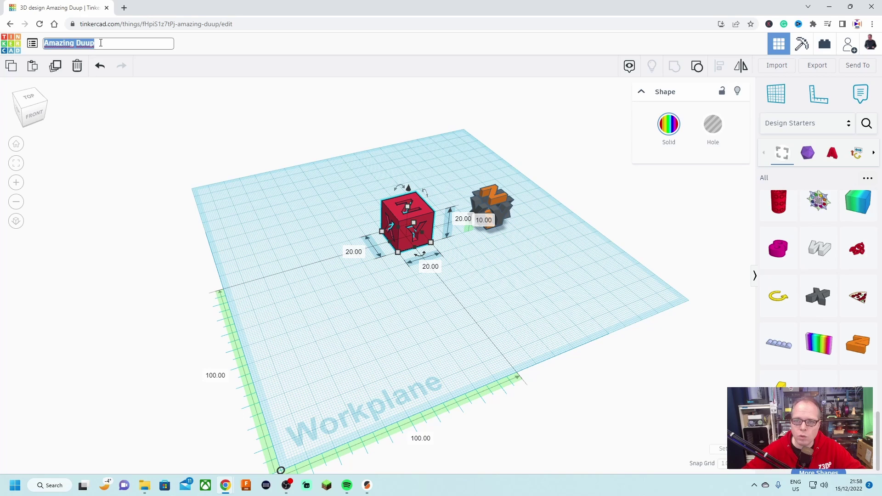
type("Test")
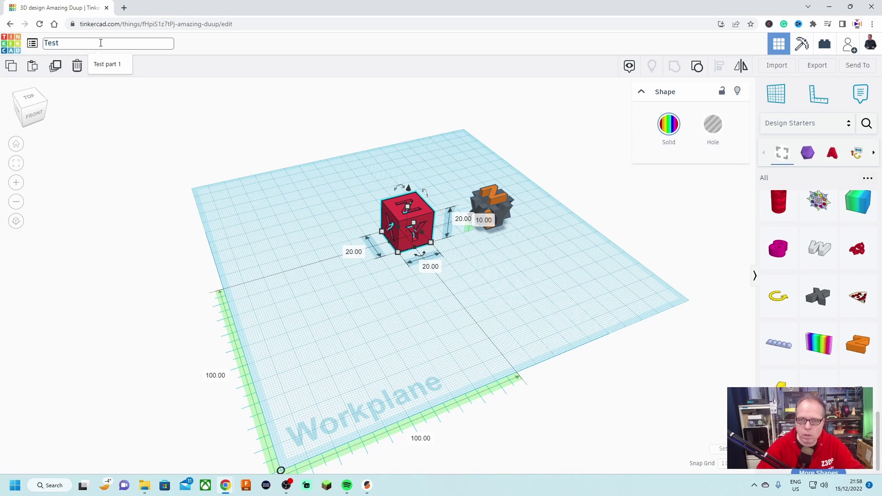
type(" Cube")
key("Return")
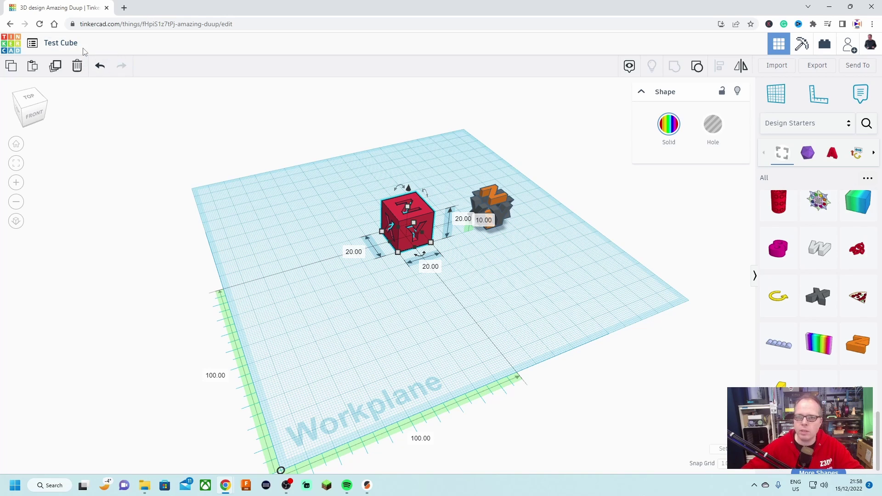
Delete the separate letter group beside the red cube, leaving only the cube in the design
left_click(544, 287)
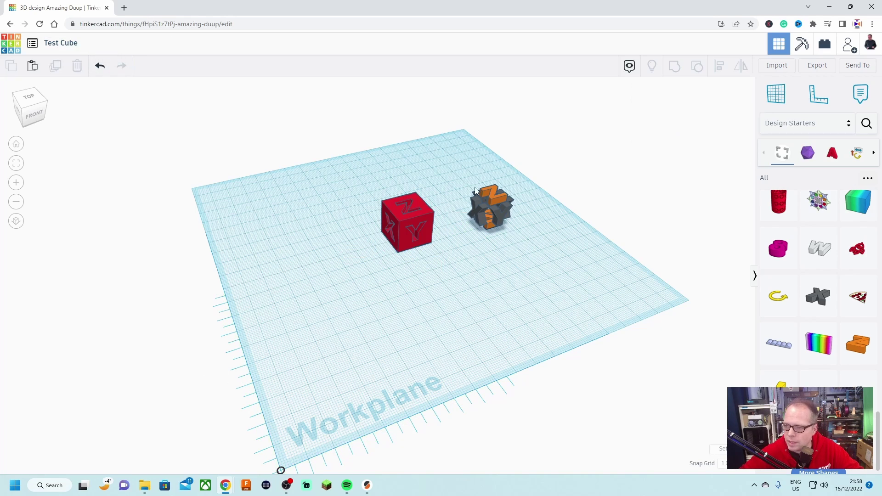
left_click(500, 203)
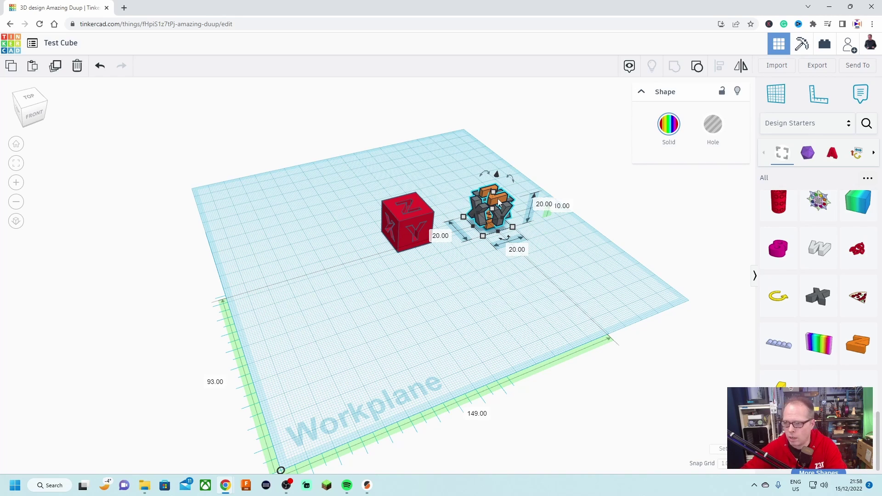
key("Delete")
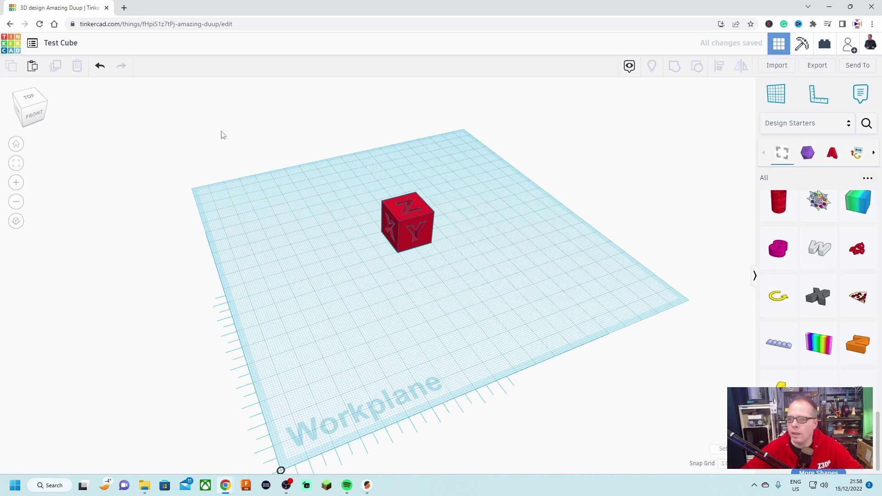
Open the dashboard in a new browser tab and create a new 3D design there
right_click(6, 48)
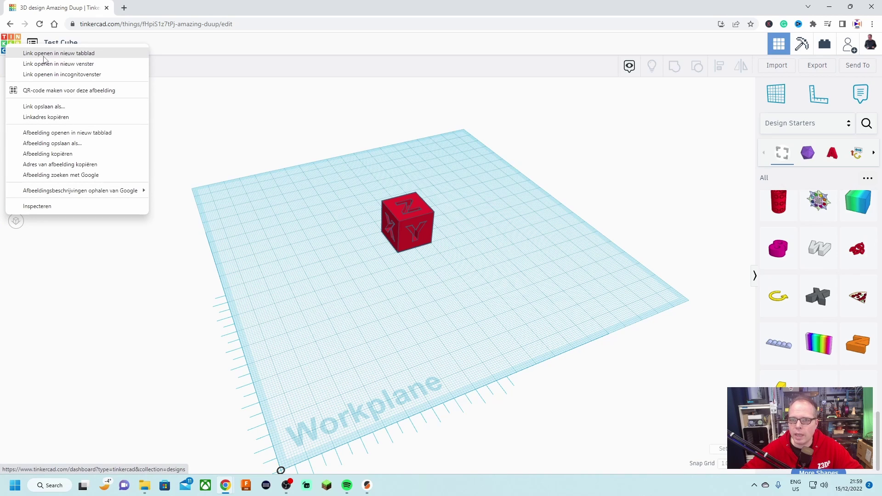
left_click(45, 58)
left_click(170, 8)
left_click(841, 101)
left_click(814, 129)
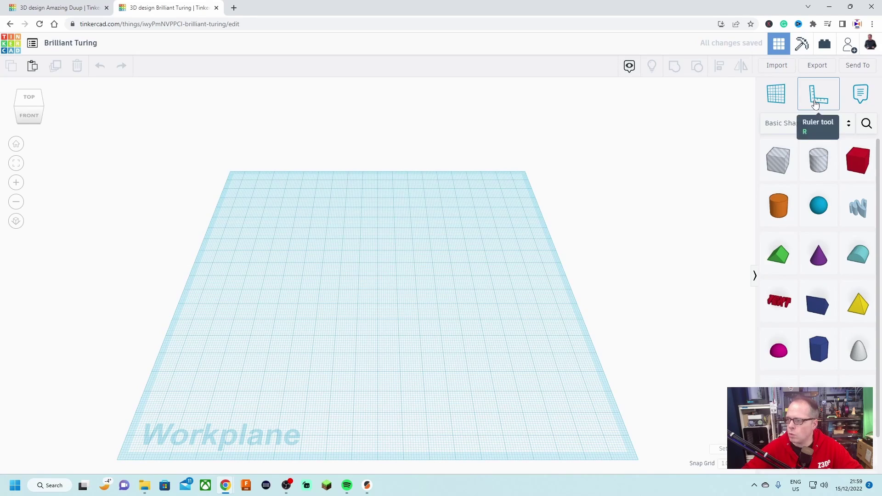
Place the ruler on the front-left corner of the new design's workplane
left_click(819, 95)
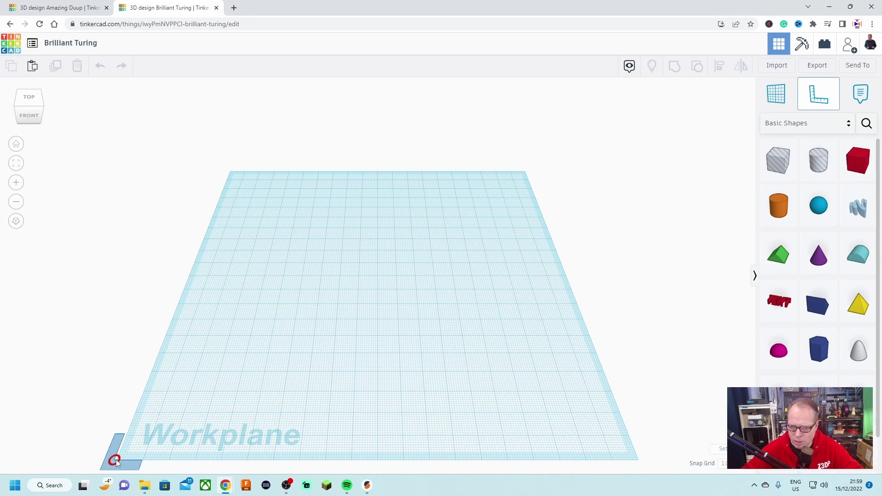
left_click(116, 460)
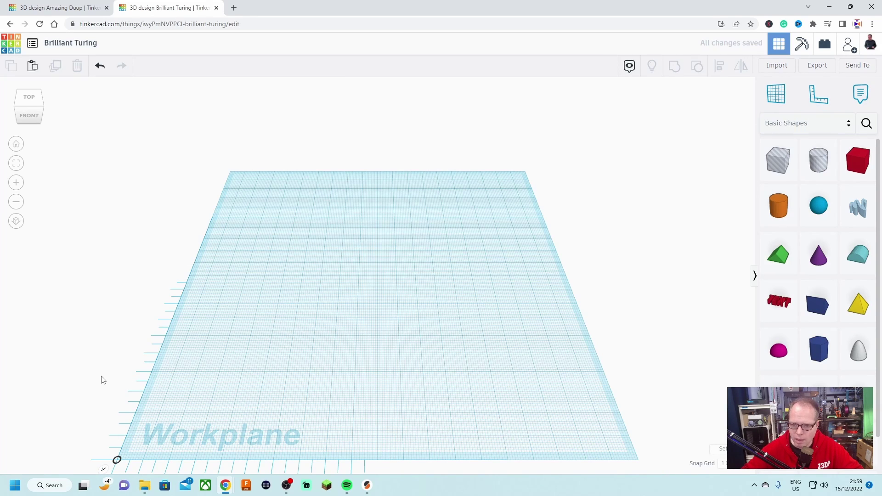
right_click_drag(102, 380, 75, 366)
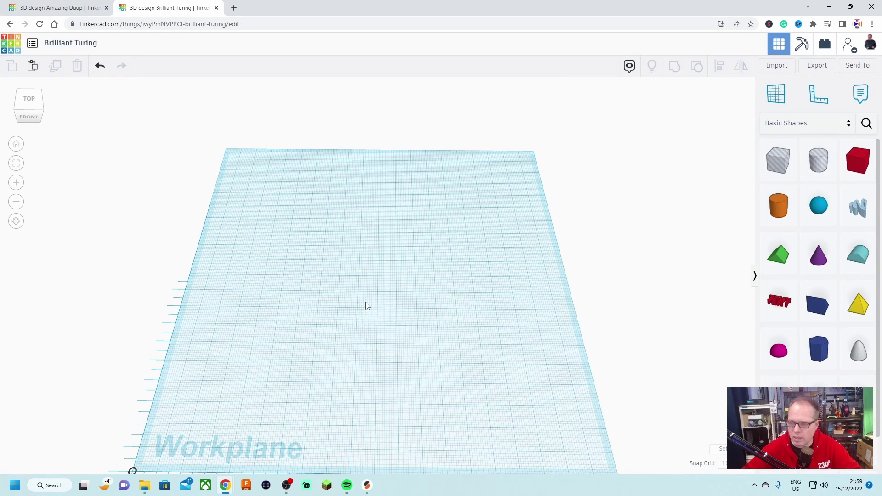
Paste the letter group into the new design and set its distance from the ruler origin to 100 mm
key("ctrl+v")
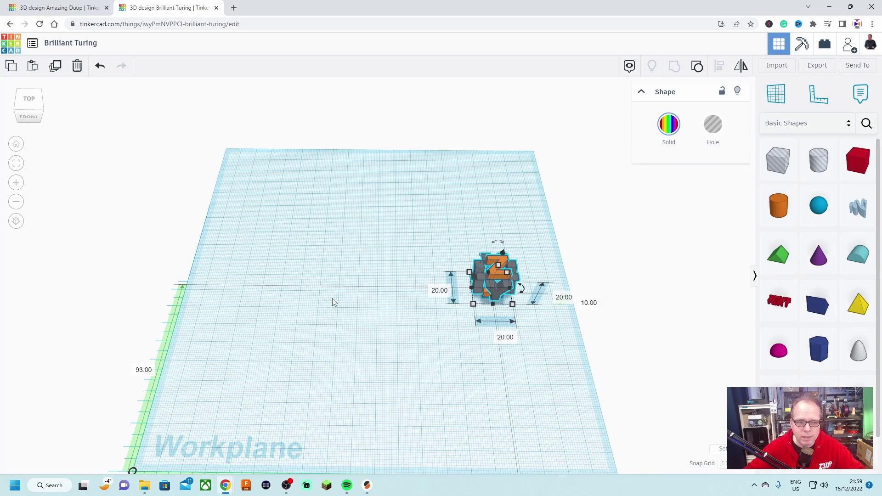
left_click(139, 371)
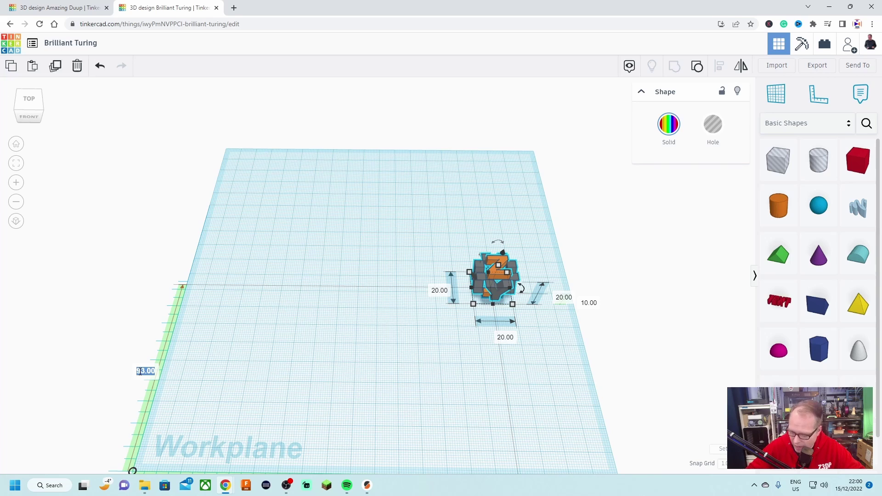
type("100")
key("Return")
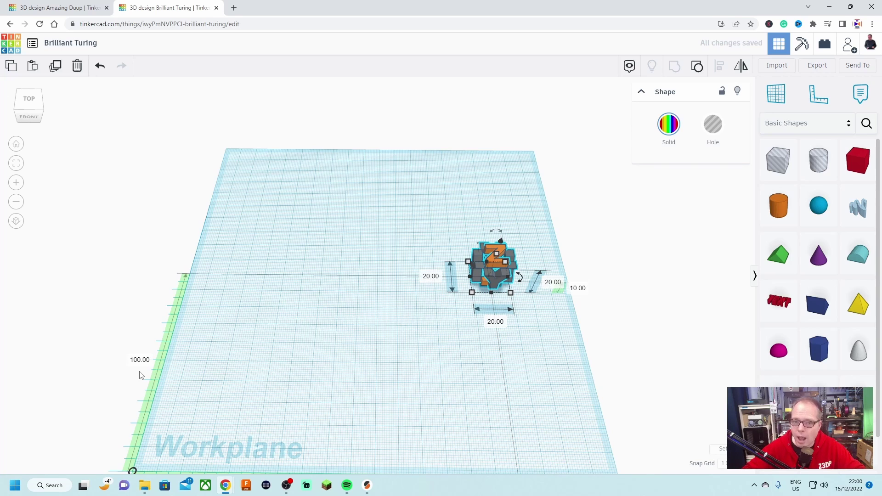
right_click_drag(141, 376, 469, 230)
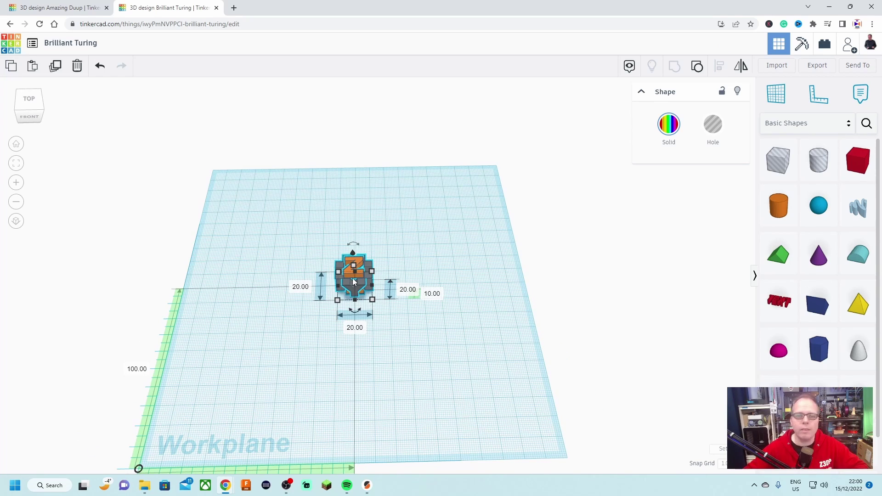
Rename the new design as Test Cube text
left_click(91, 46)
type("Test Cube tex")
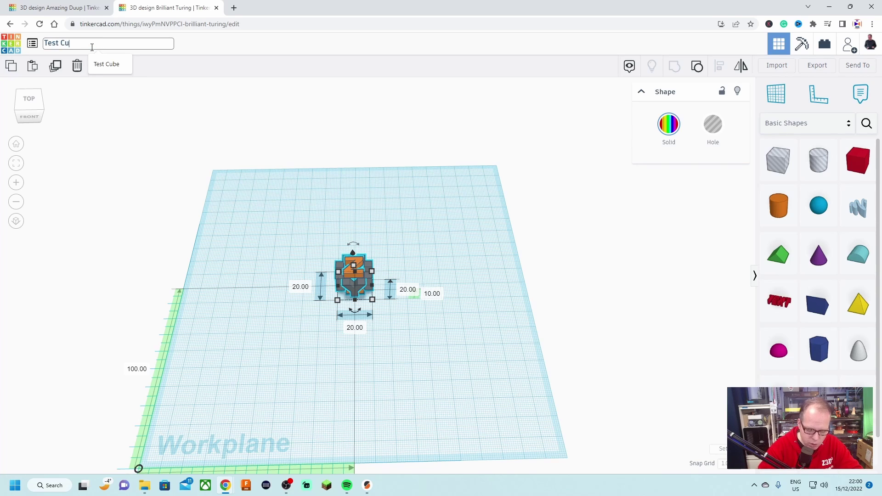
type("t")
key("Return")
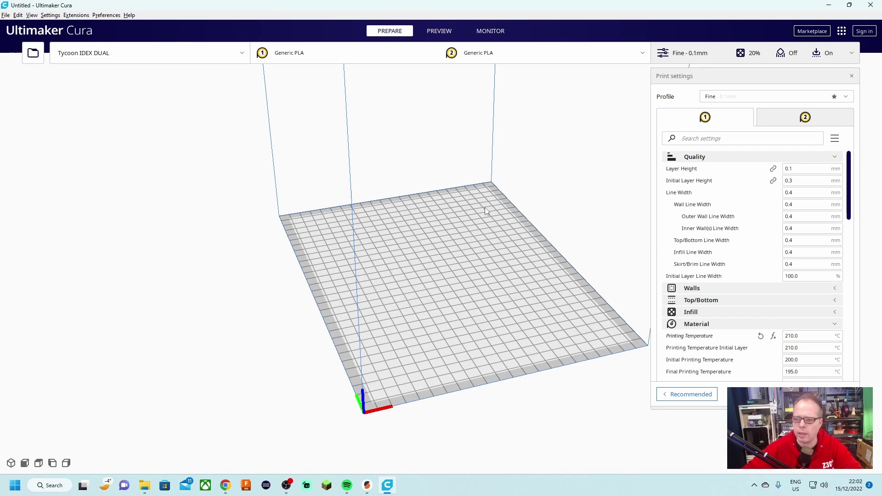
In Ultimaker Cura, import the Test Cube and Test Cube text STL files together from the Test Cube Multi Color folder
left_click(34, 54)
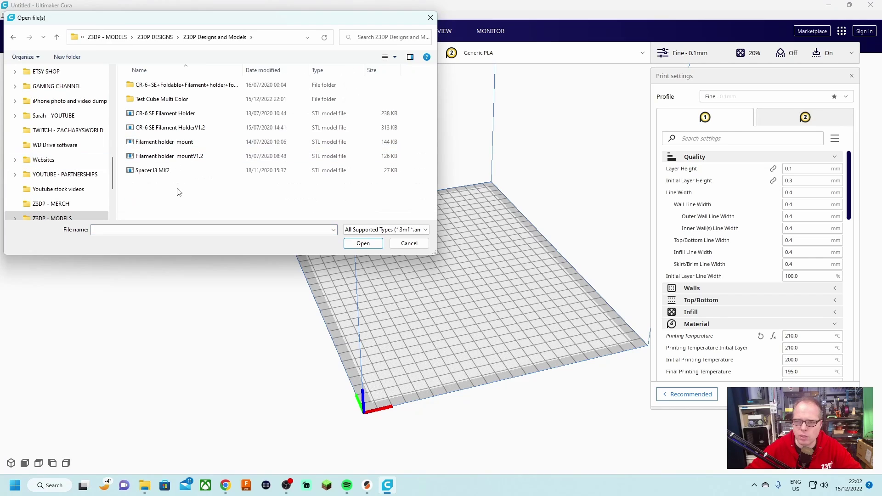
double_click(165, 98)
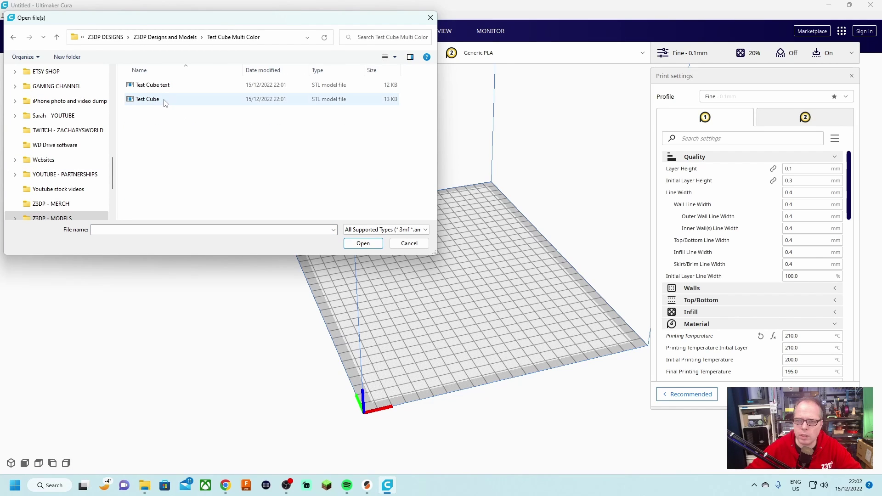
left_click(166, 100)
left_click(166, 86, "ctrl")
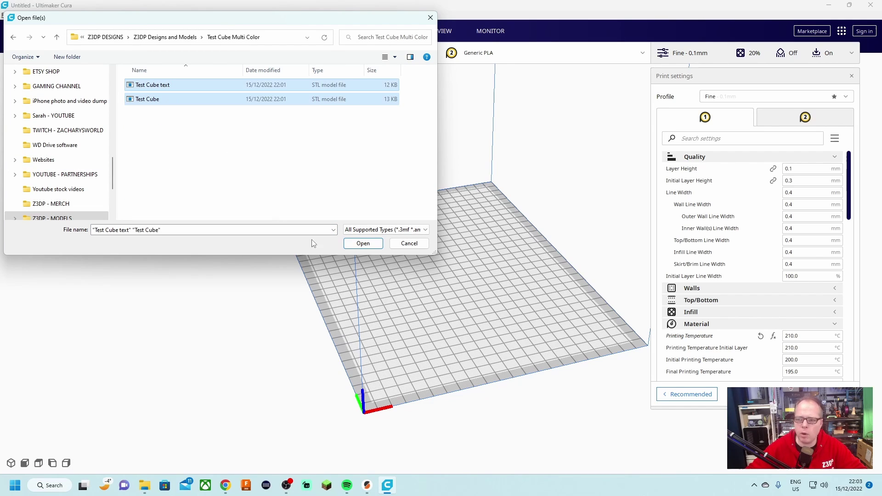
left_click(361, 246)
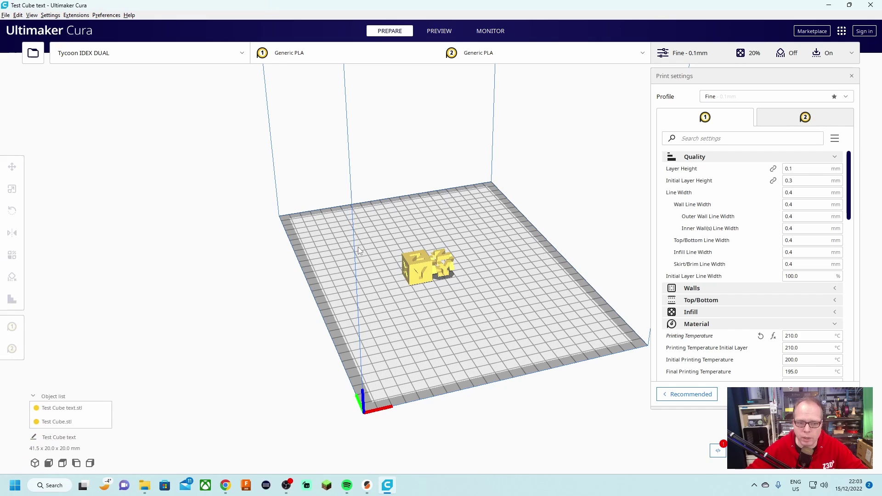
Set the Test Cube model to print with Extruder 1
scroll(455, 286, "up", 5)
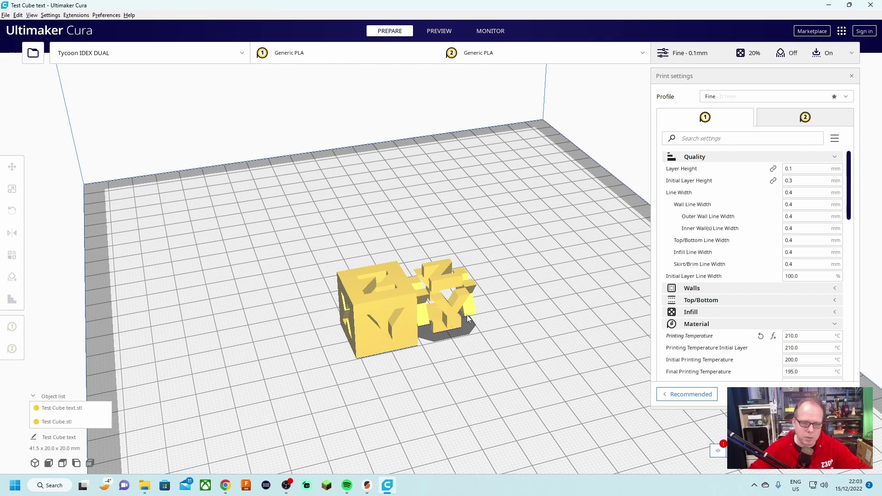
left_click(393, 302)
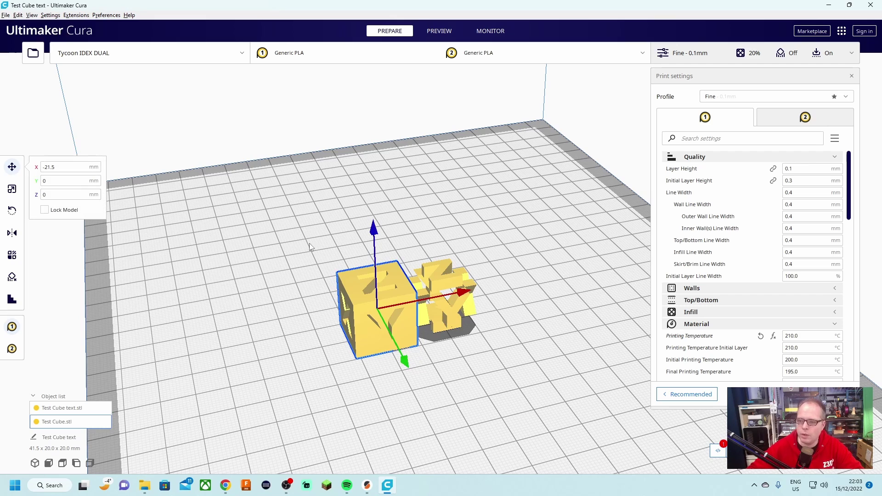
right_click(363, 305)
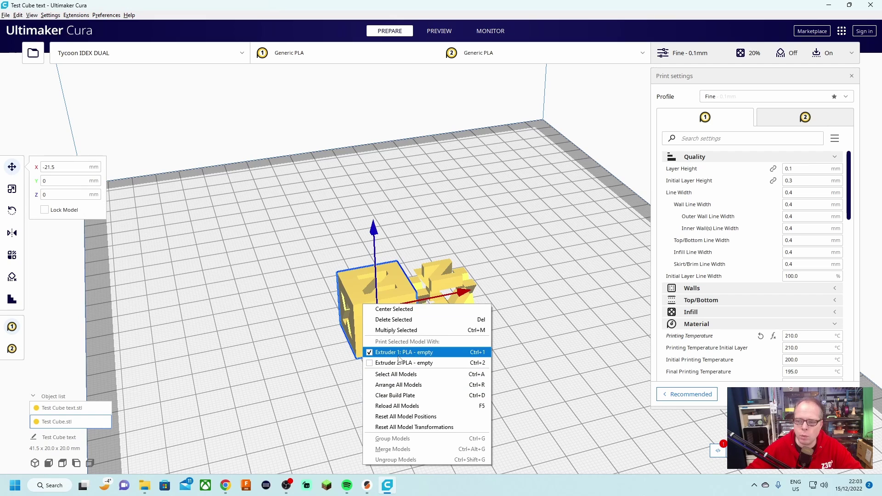
left_click(405, 363)
Assign the Test Cube text letters model to Extruder 2
left_click(440, 285)
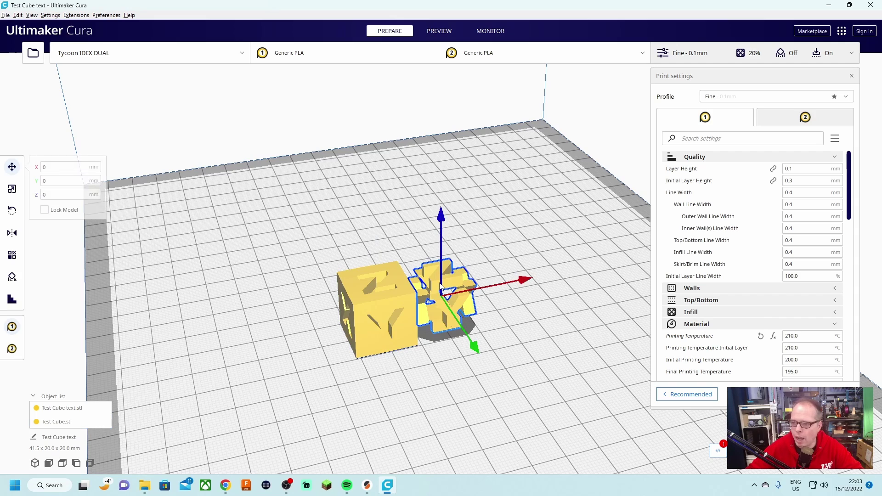
right_click(453, 280)
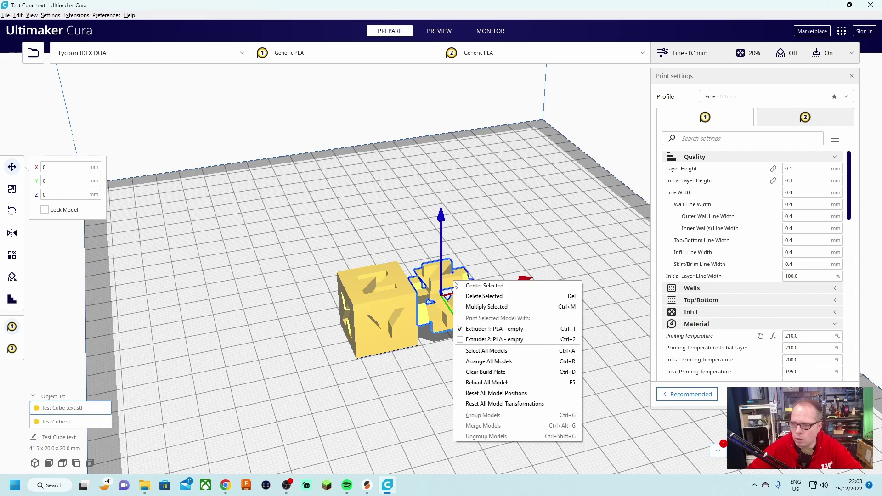
left_click(488, 340)
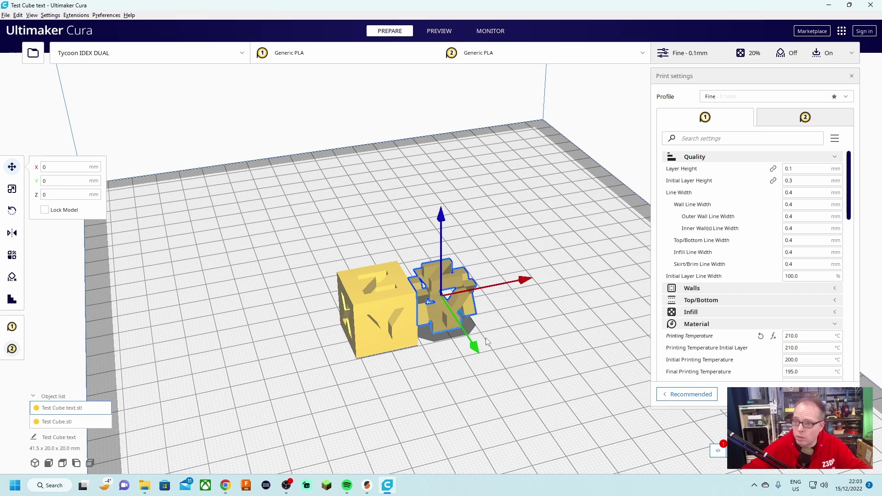
left_click(483, 322)
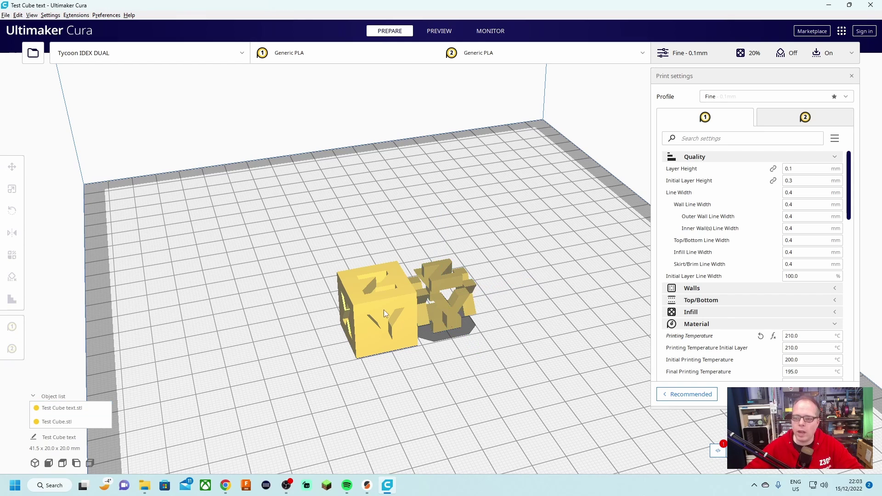
Select both models on the build plate and merge them so the letters fill the cube's cut-outs
left_click(433, 295)
key("ctrl+a")
right_click(440, 280)
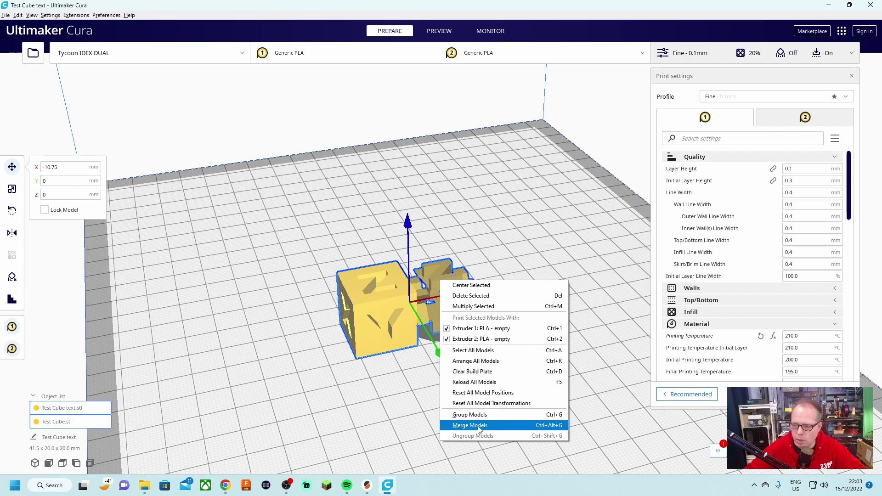
left_click(479, 431)
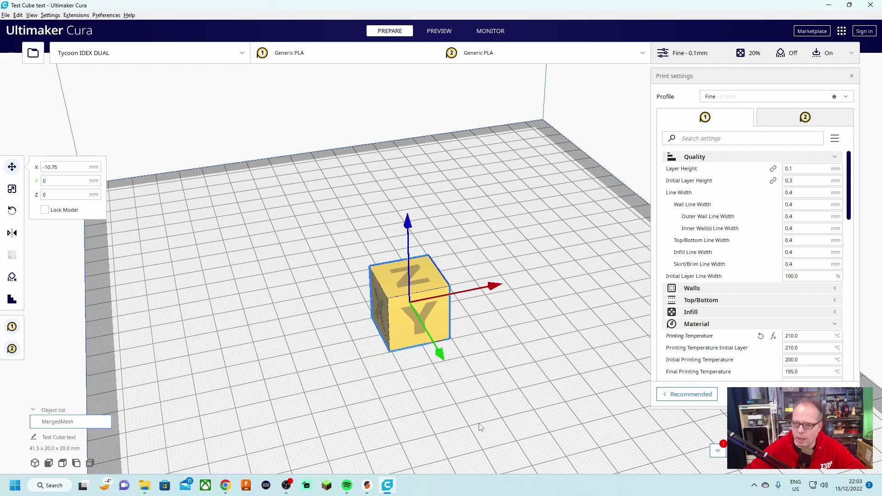
left_click(486, 416)
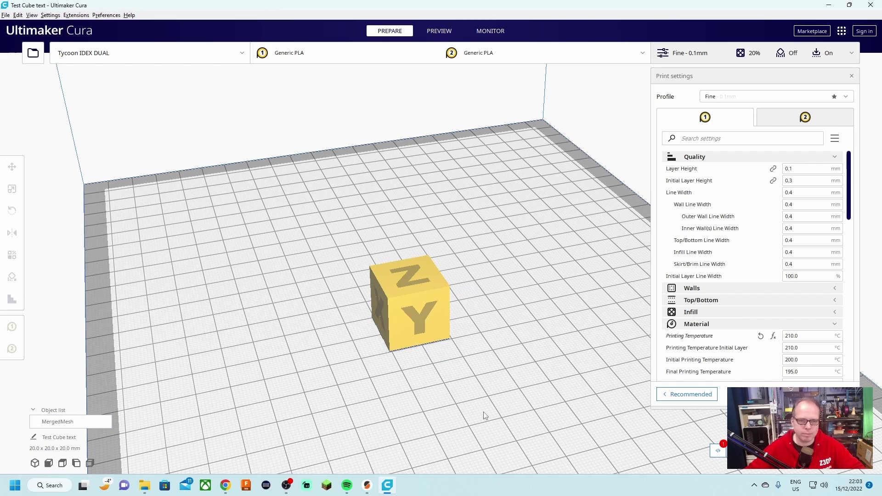